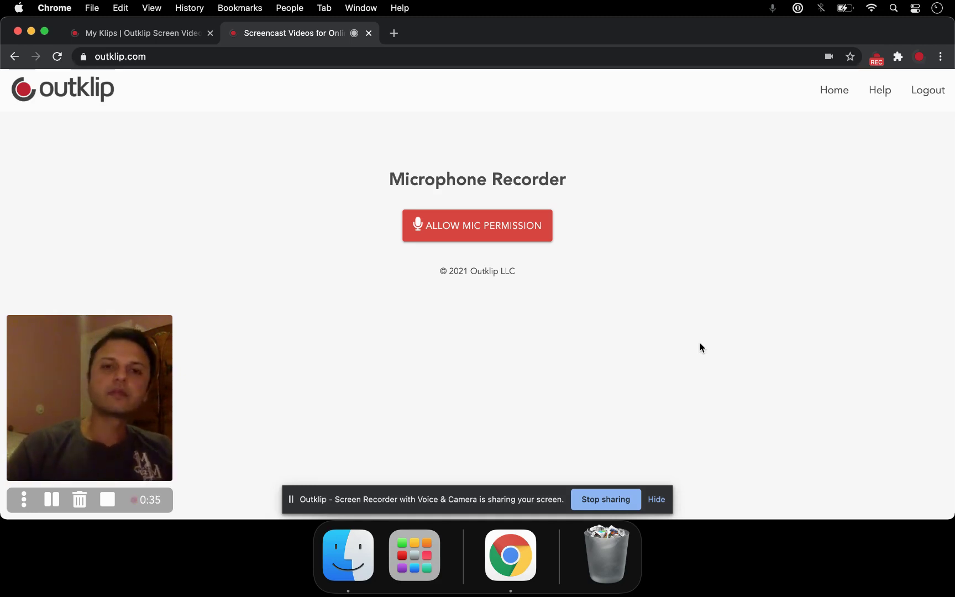
# Reload the Outklip Microphone Recorder page.
pyautogui.click(436, 63)
pyautogui.click(201, 63)
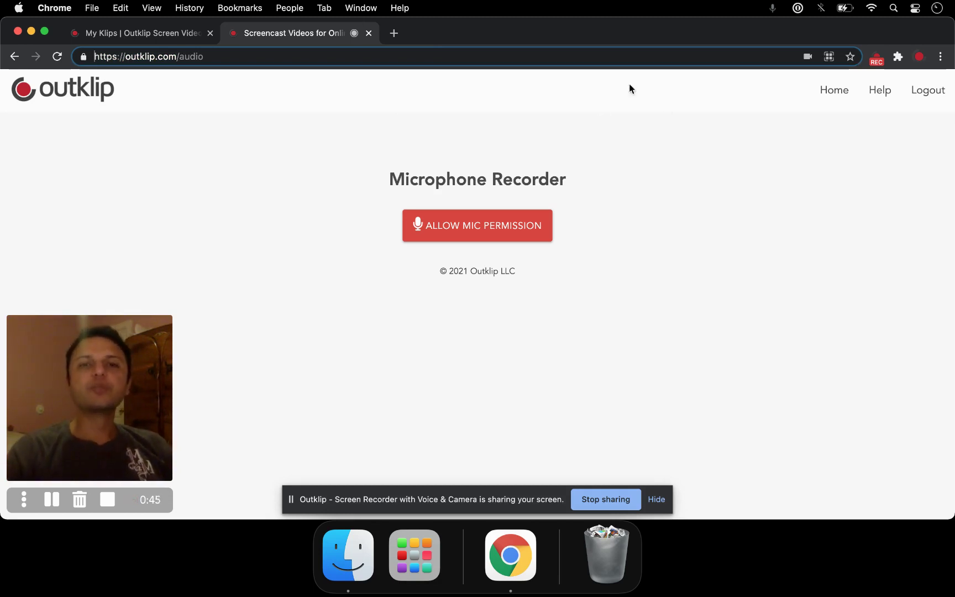
pyautogui.press('Return')
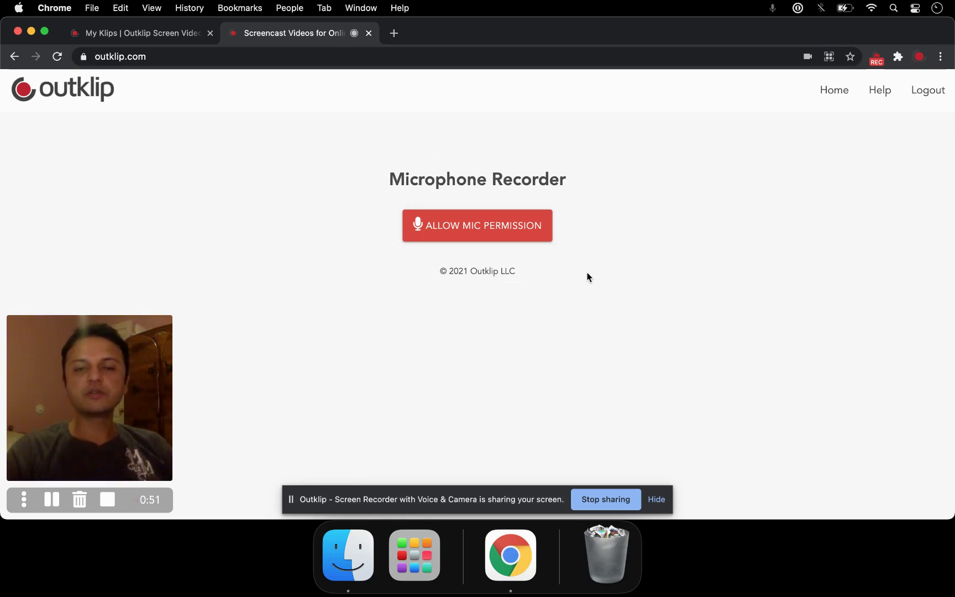
# Grant microphone access and keep Default - Internal Microphone (Built-in) as the input device.
pyautogui.click(505, 236)
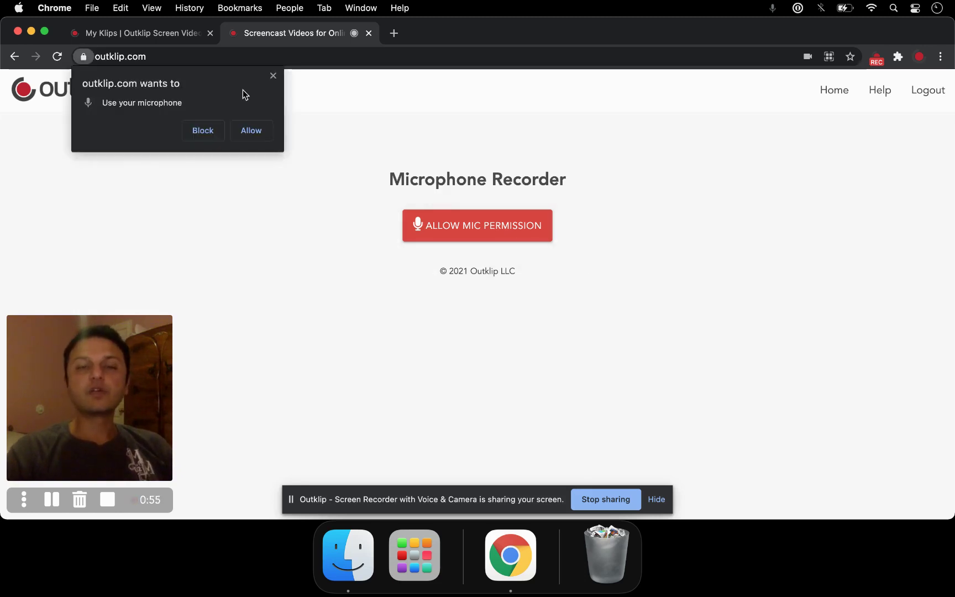
pyautogui.click(252, 130)
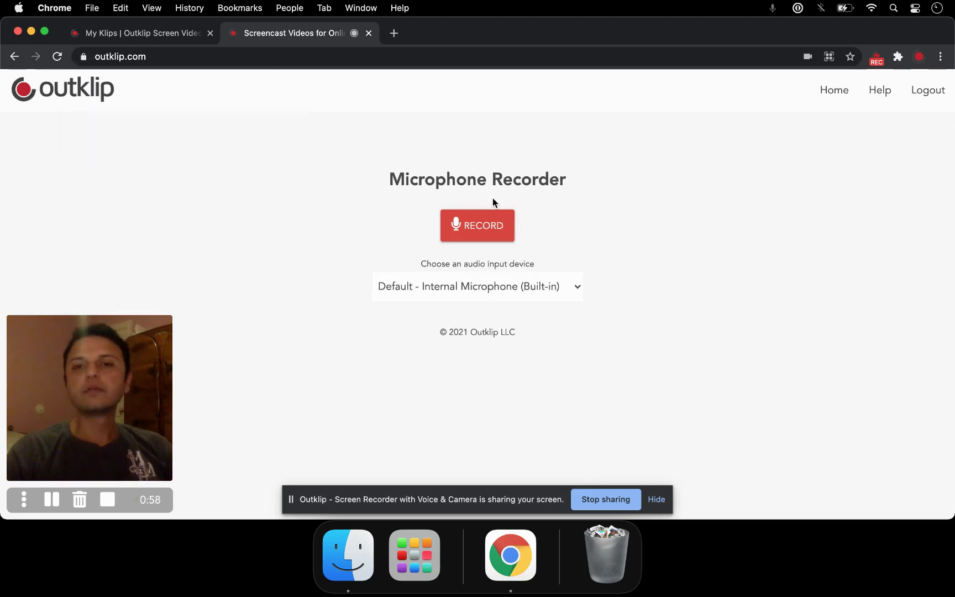
pyautogui.click(569, 286)
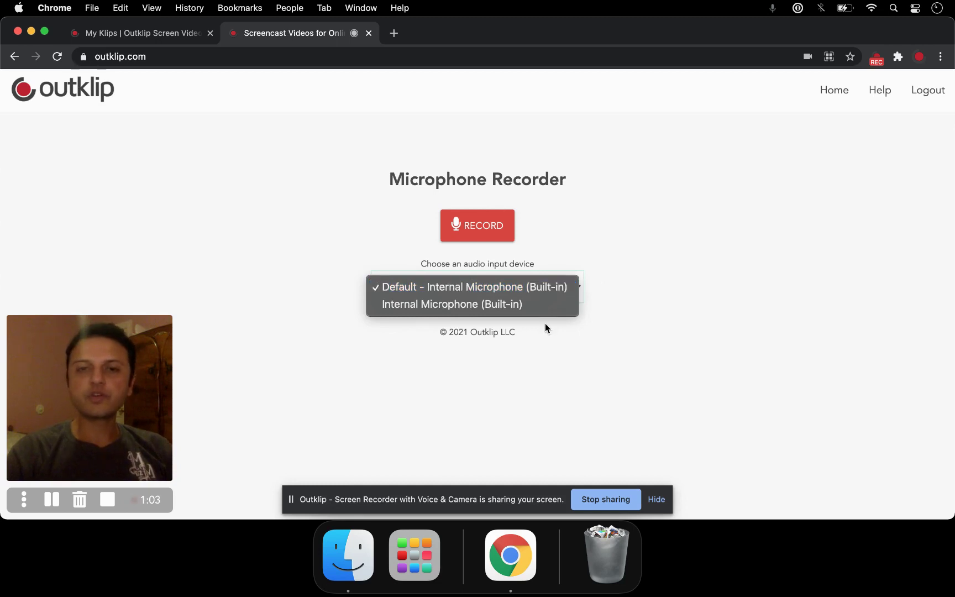
pyautogui.click(605, 273)
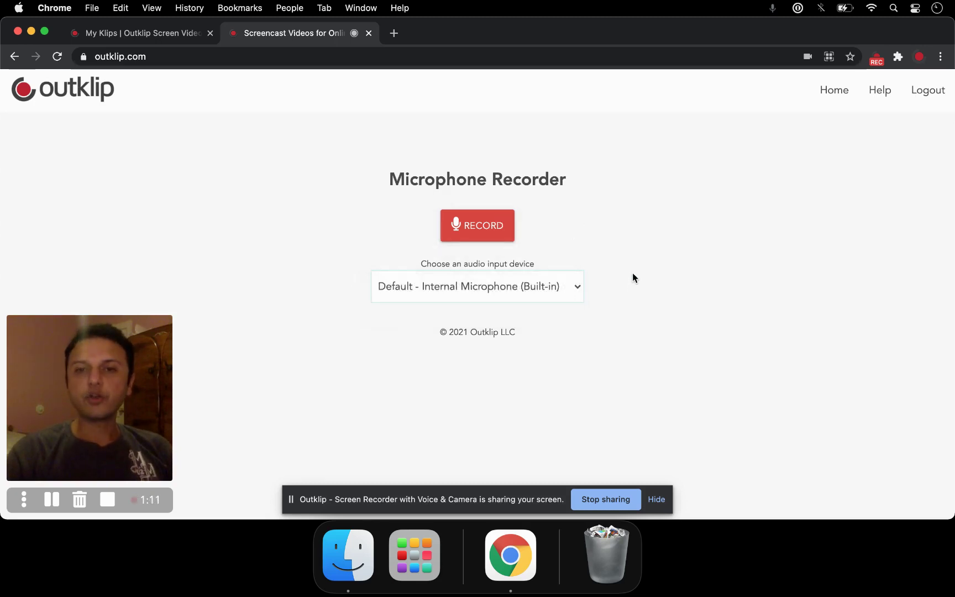
# Record a 14-second audio clip, pausing and resuming once before finishing it.
pyautogui.click(483, 231)
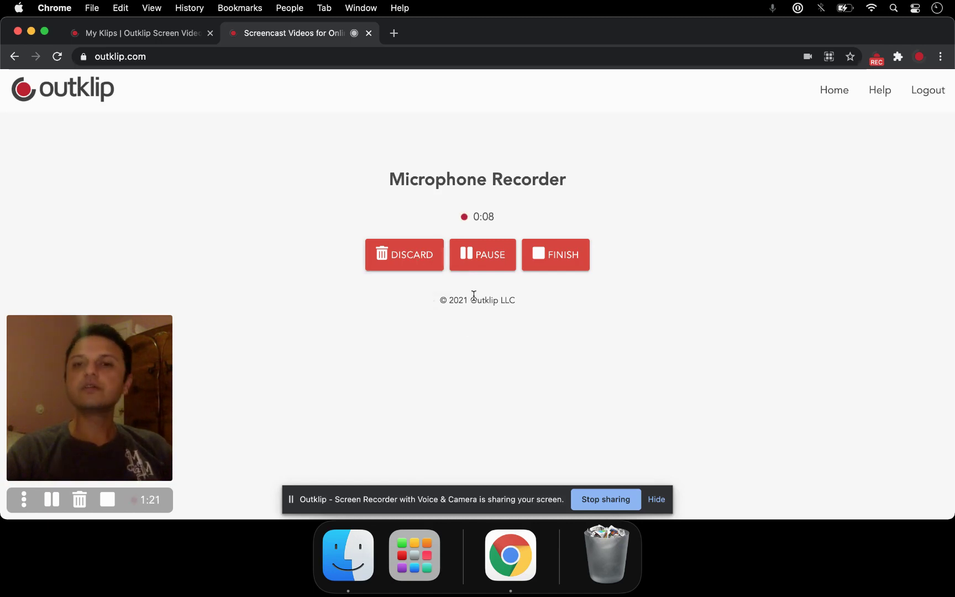
pyautogui.click(479, 256)
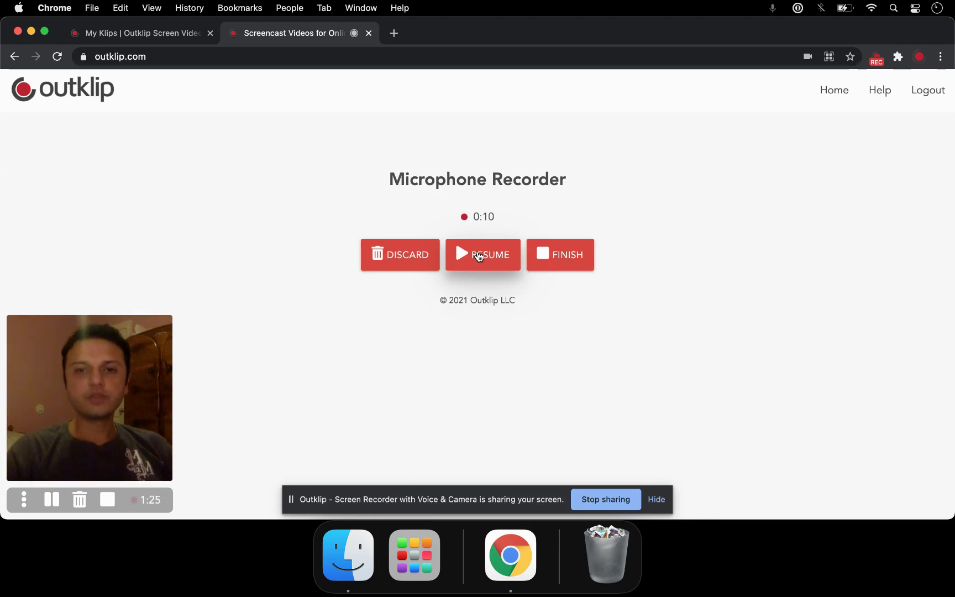
pyautogui.click(479, 256)
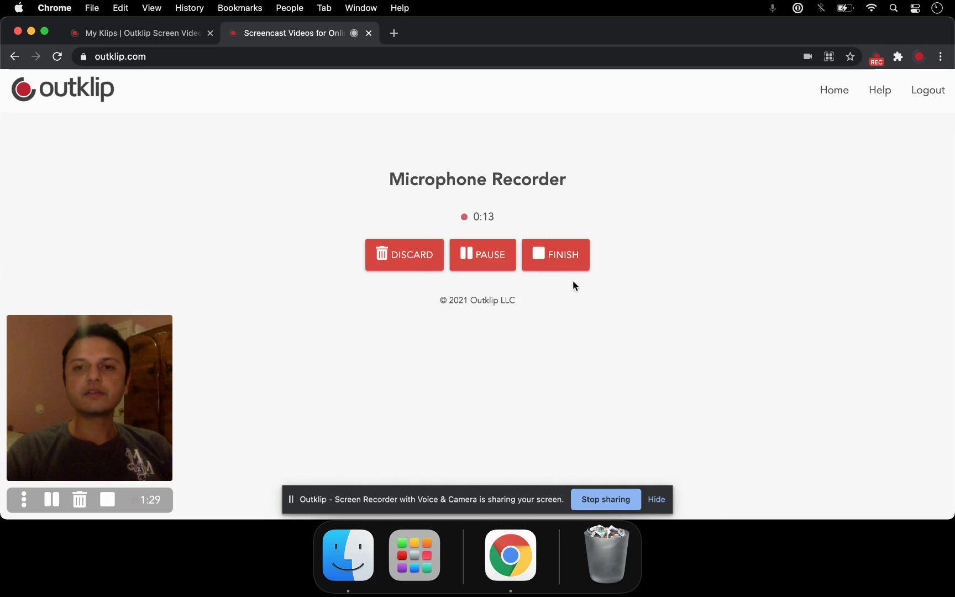
pyautogui.click(562, 259)
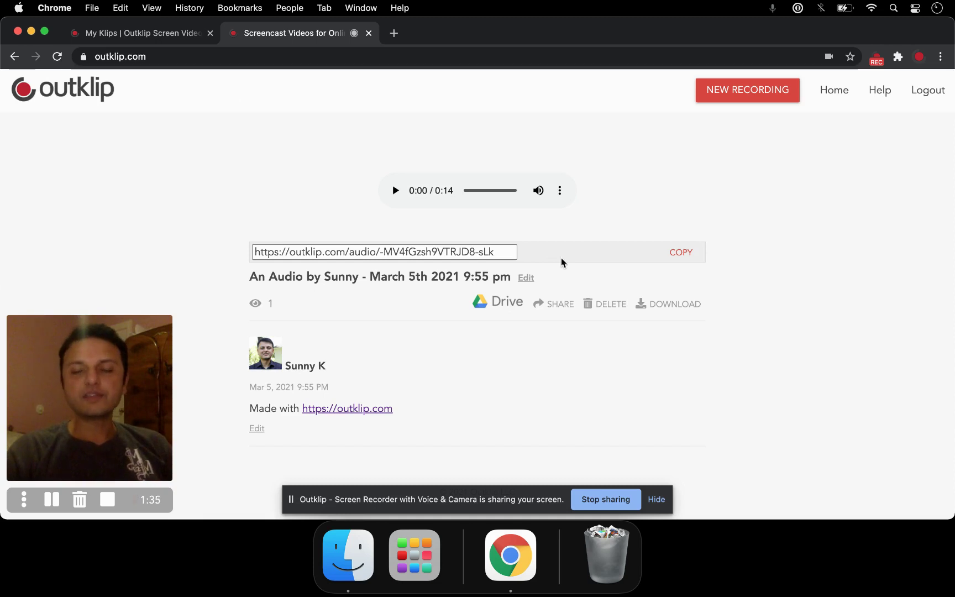
# Copy the audio page's share link.
pyautogui.click(375, 57)
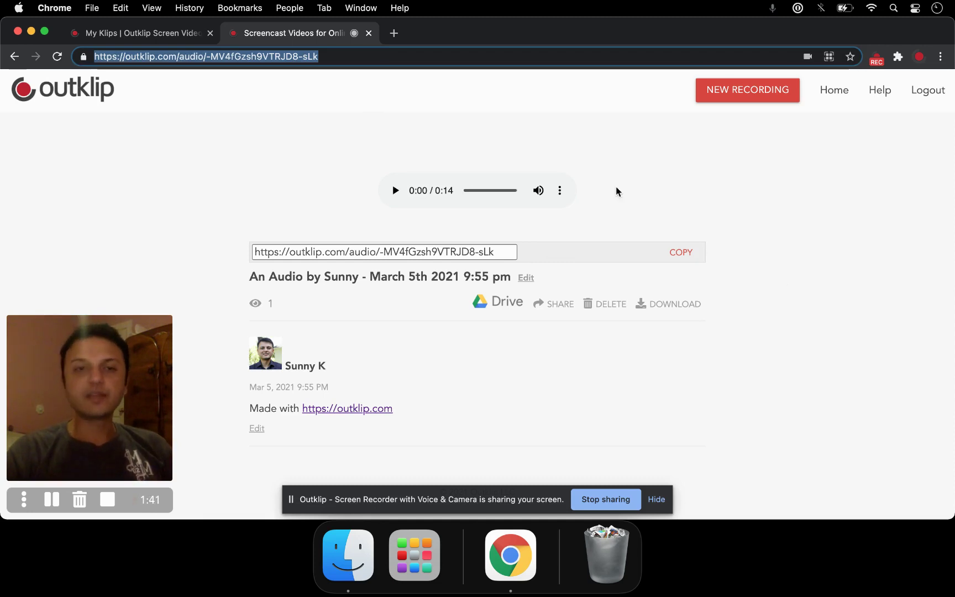
pyautogui.click(627, 175)
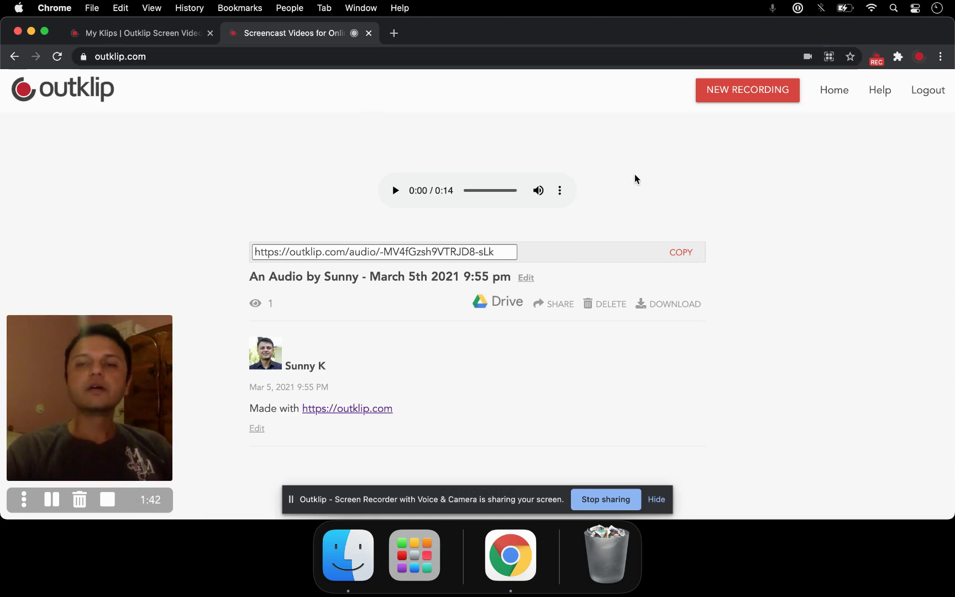
pyautogui.click(687, 258)
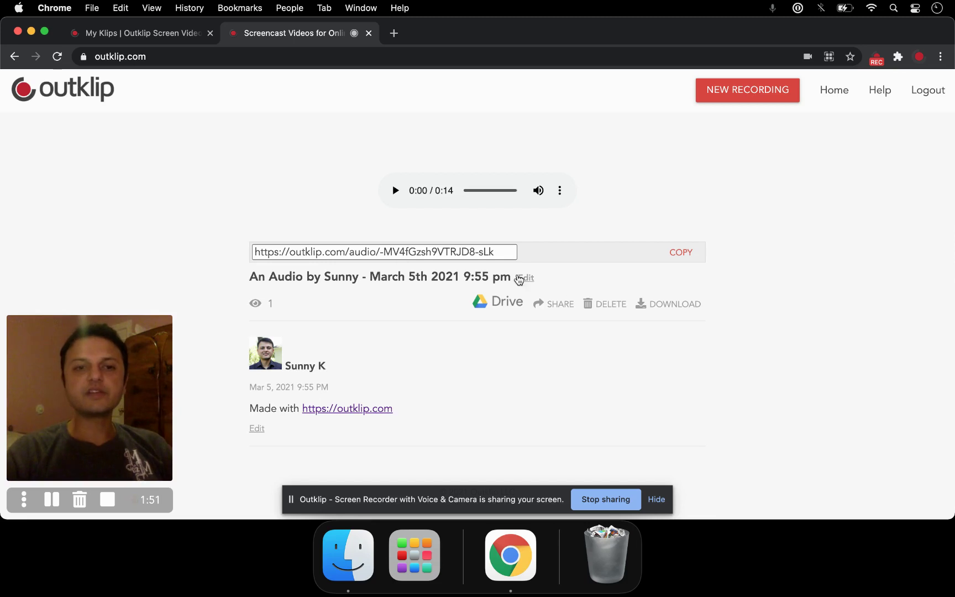
# Rename the audio clip to 'Demo recording'.
pyautogui.click(526, 279)
pyautogui.moveTo(497, 283); pyautogui.dragTo(235, 275)
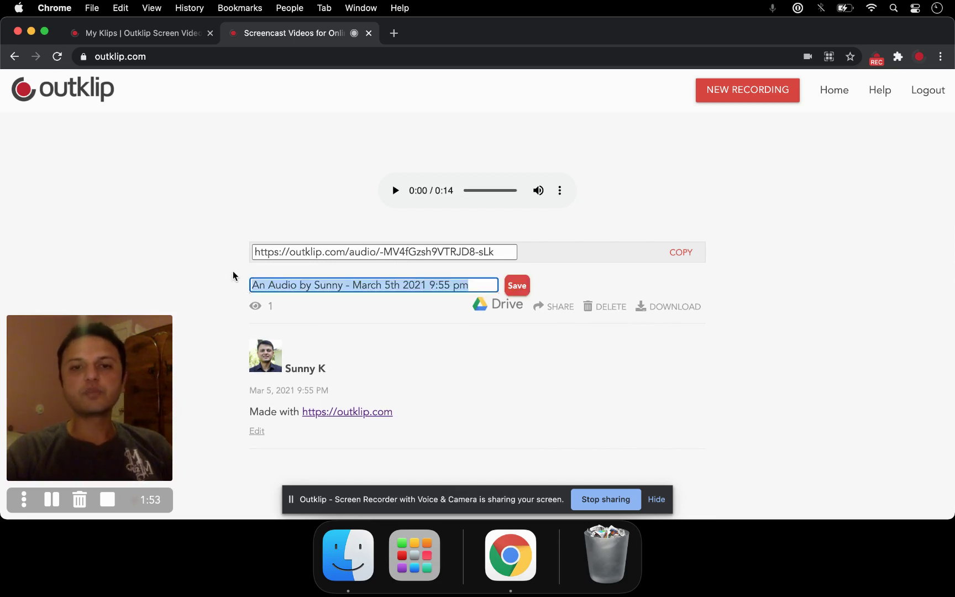
pyautogui.write('Demo recording')
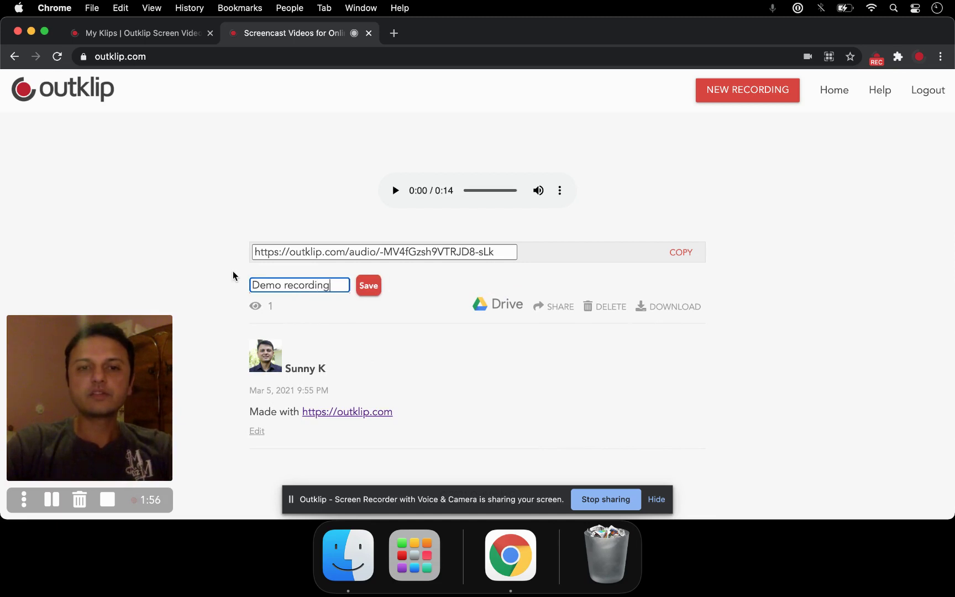
pyautogui.press('Return')
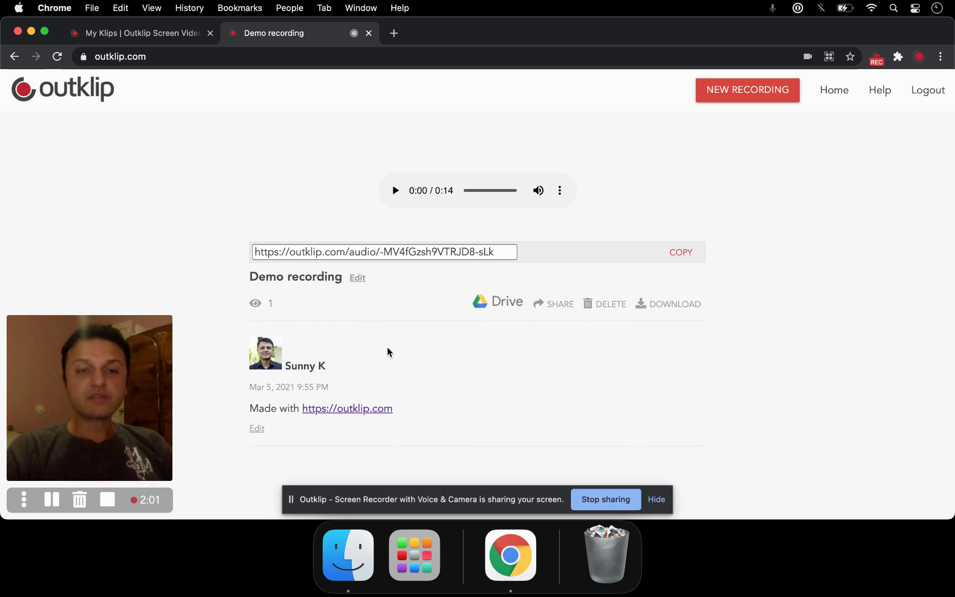
# Play back the clip, then download it as Demo recording.mp3.
pyautogui.click(394, 190)
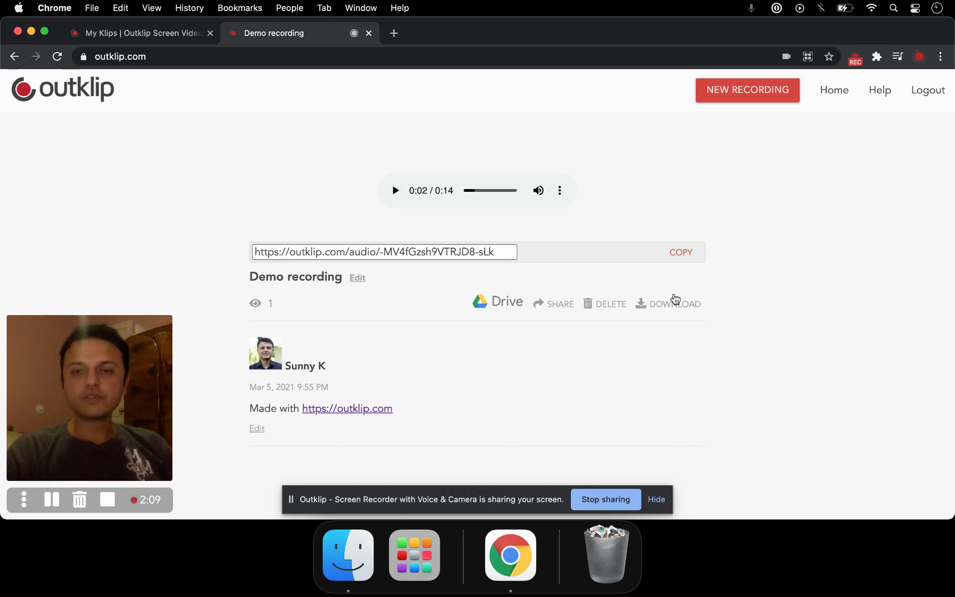
pyautogui.click(677, 306)
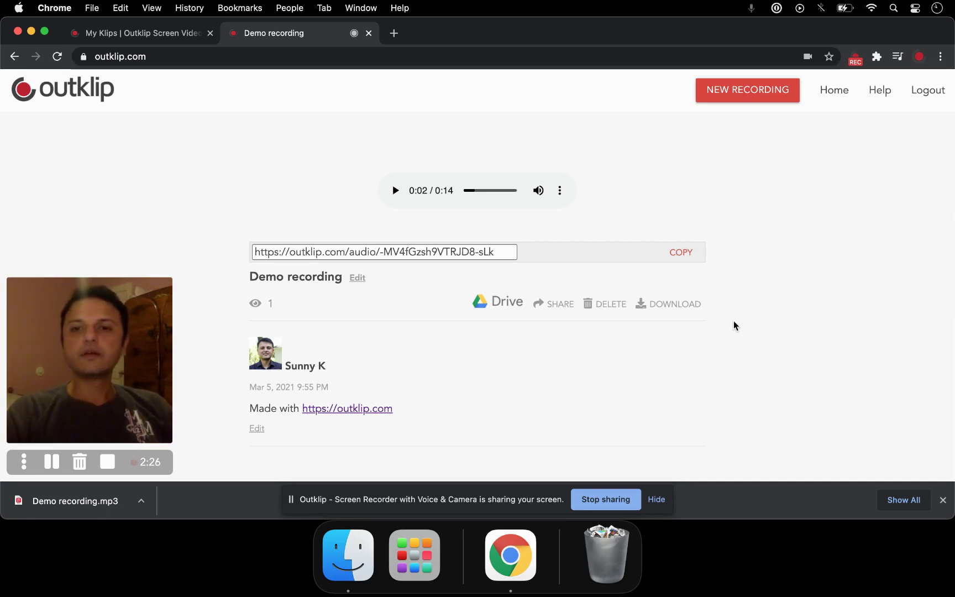
# Back out of Delete and Share, then upload Demo recording.mp3 to Google Drive.
pyautogui.click(609, 309)
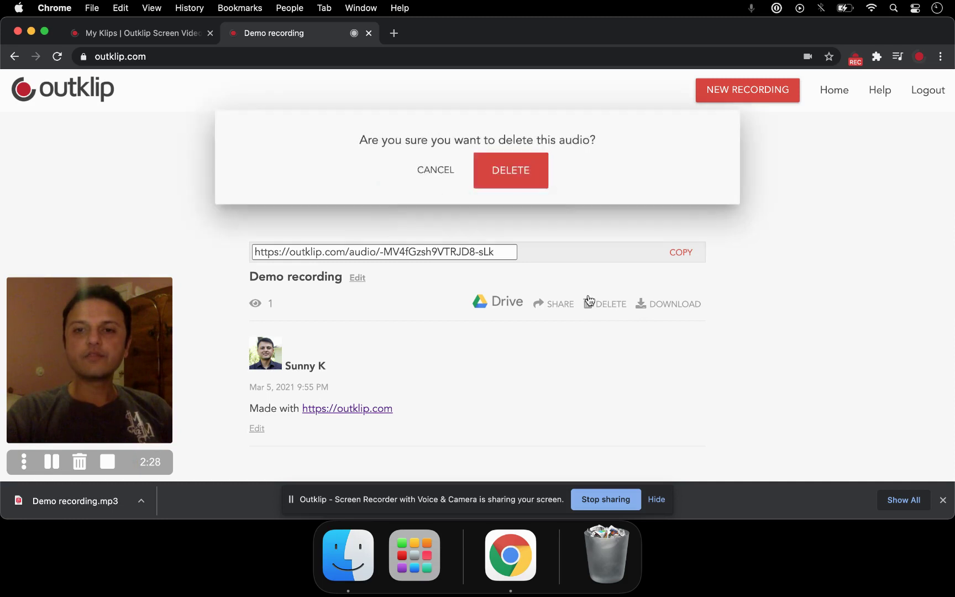
pyautogui.click(445, 172)
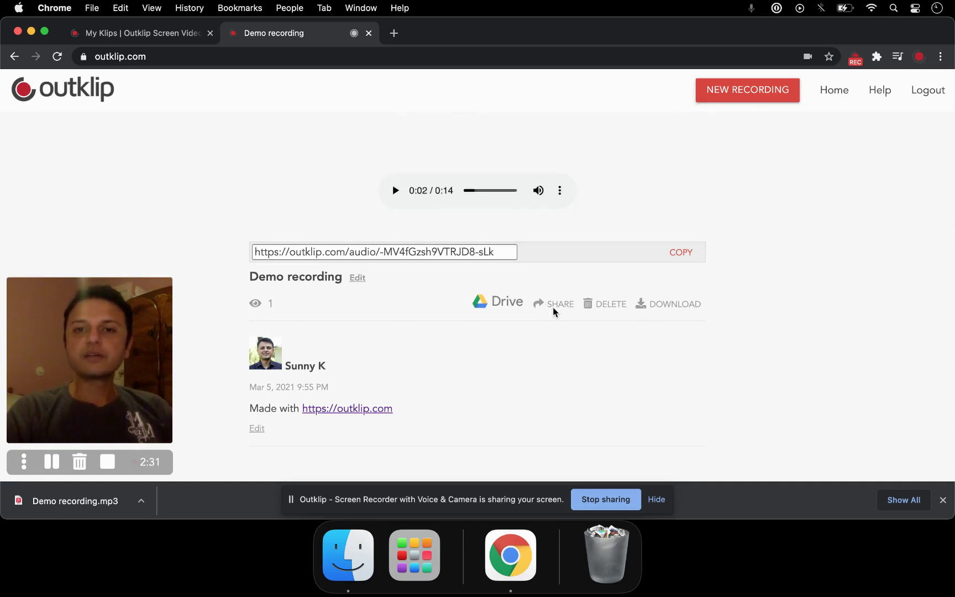
pyautogui.click(553, 306)
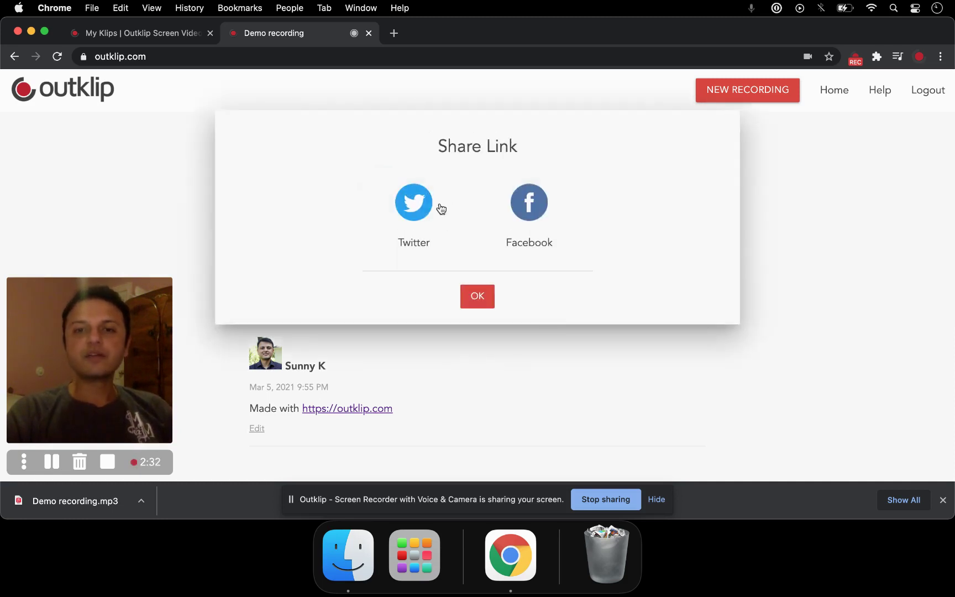
pyautogui.click(482, 290)
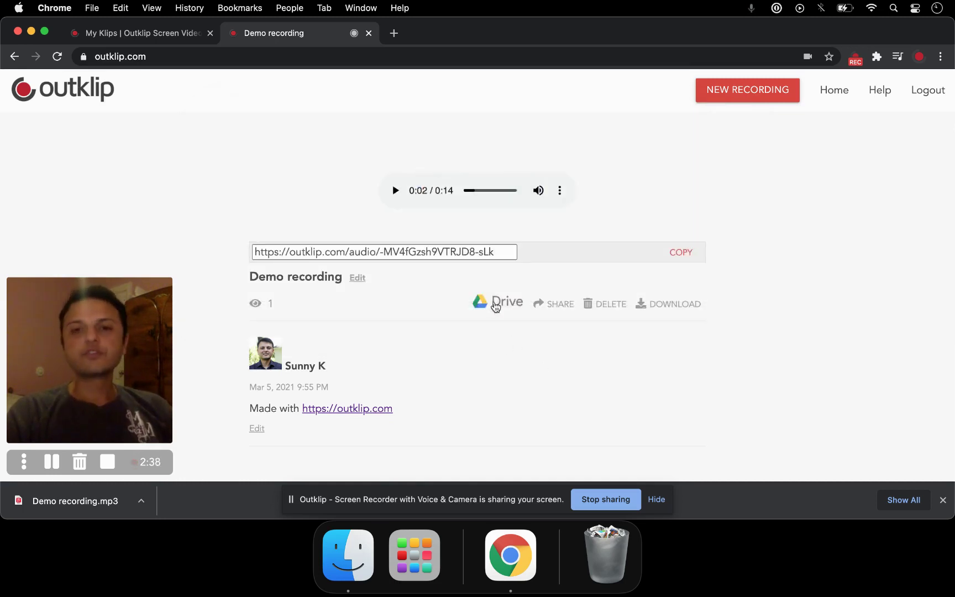
pyautogui.click(490, 305)
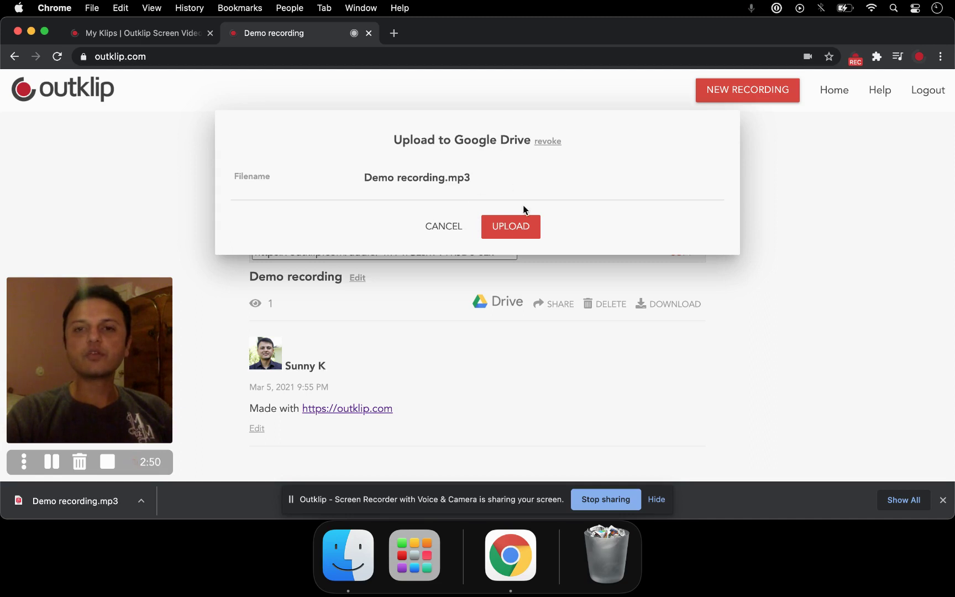
pyautogui.click(519, 232)
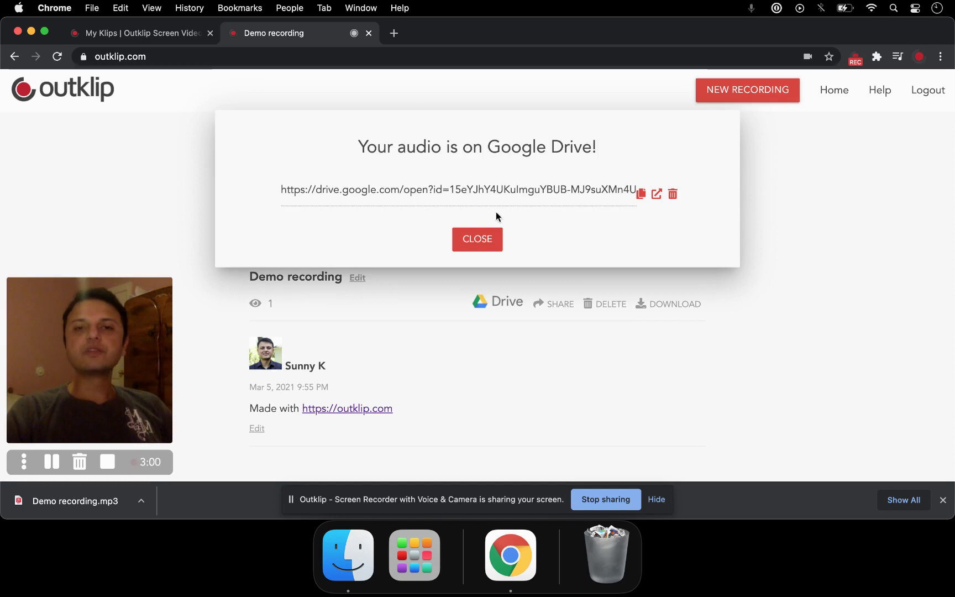
# Open the Drive copy of Demo recording in a new tab and start playing it.
pyautogui.click(656, 195)
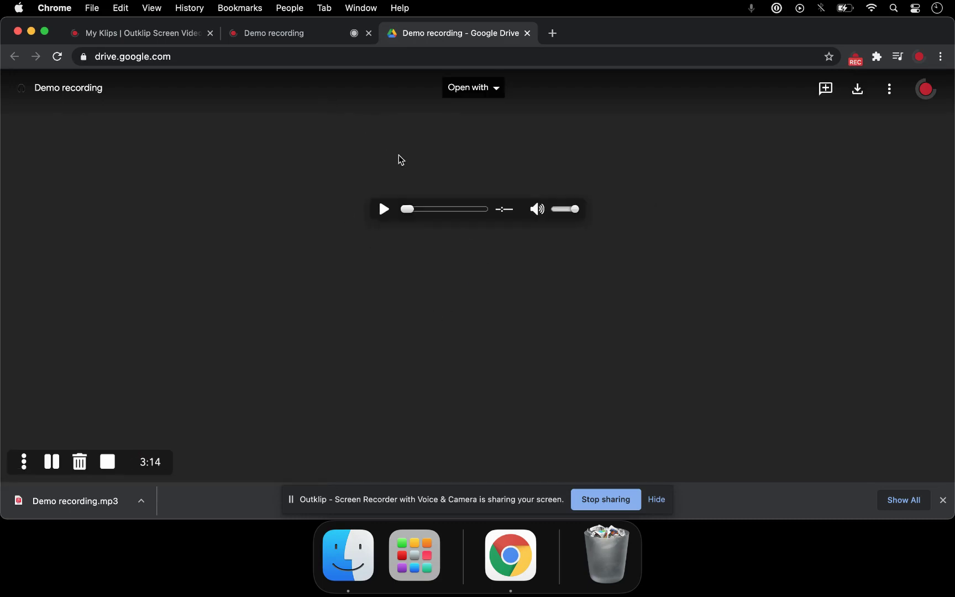
pyautogui.click(385, 210)
# Pause Drive playback, close Outklip's Drive confirmation, and select the recording page URL.
pyautogui.click(384, 209)
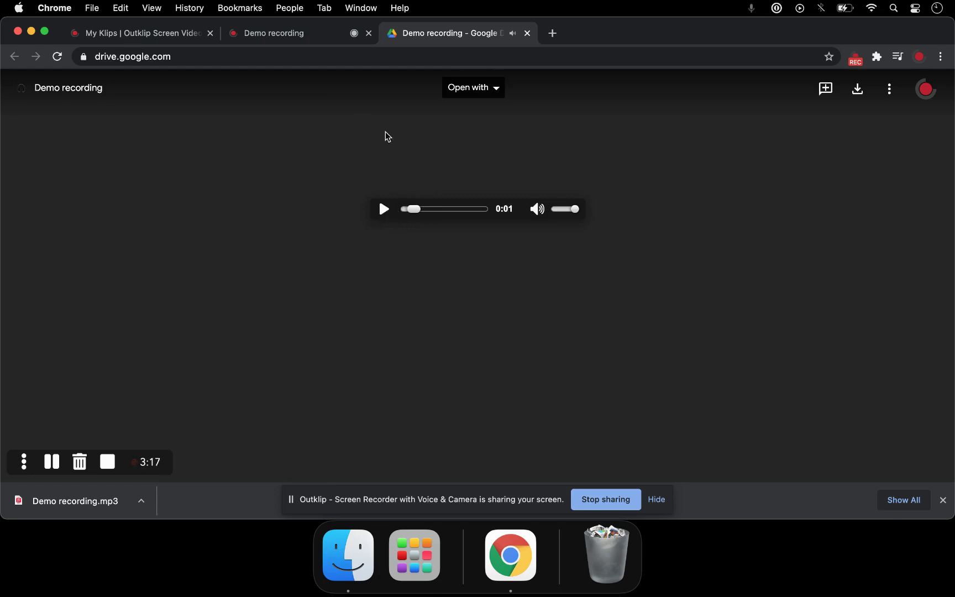
pyautogui.click(284, 35)
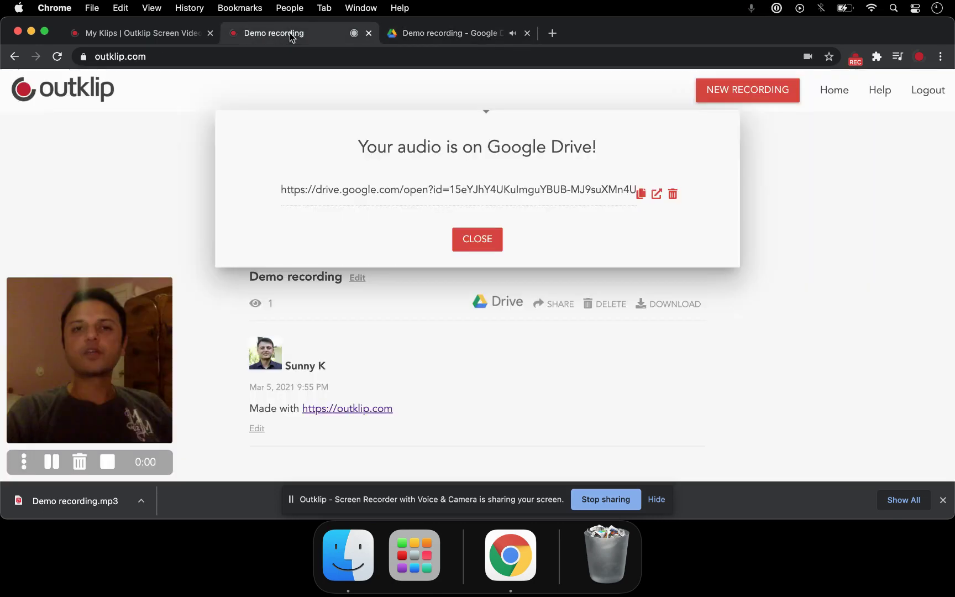
pyautogui.click(482, 246)
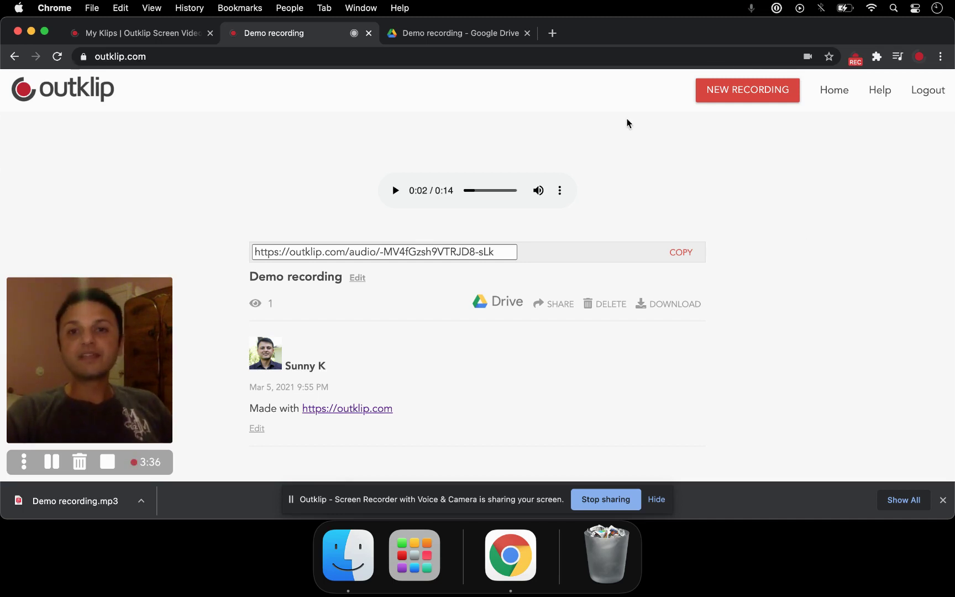
pyautogui.click(590, 59)
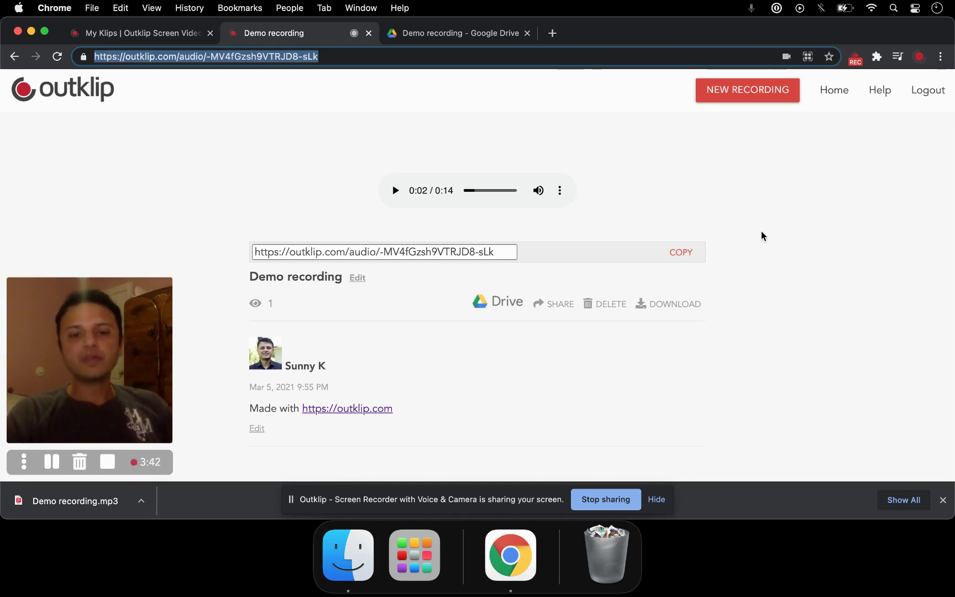
# Copy the recording link and load it in a new Chrome Incognito window.
pyautogui.press('super+c')
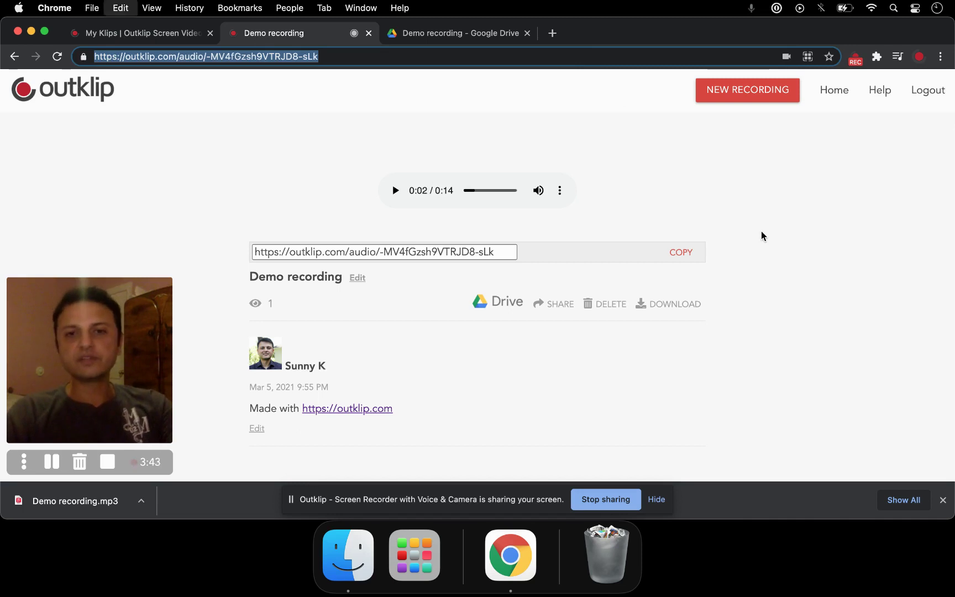
pyautogui.click(940, 56)
pyautogui.click(793, 118)
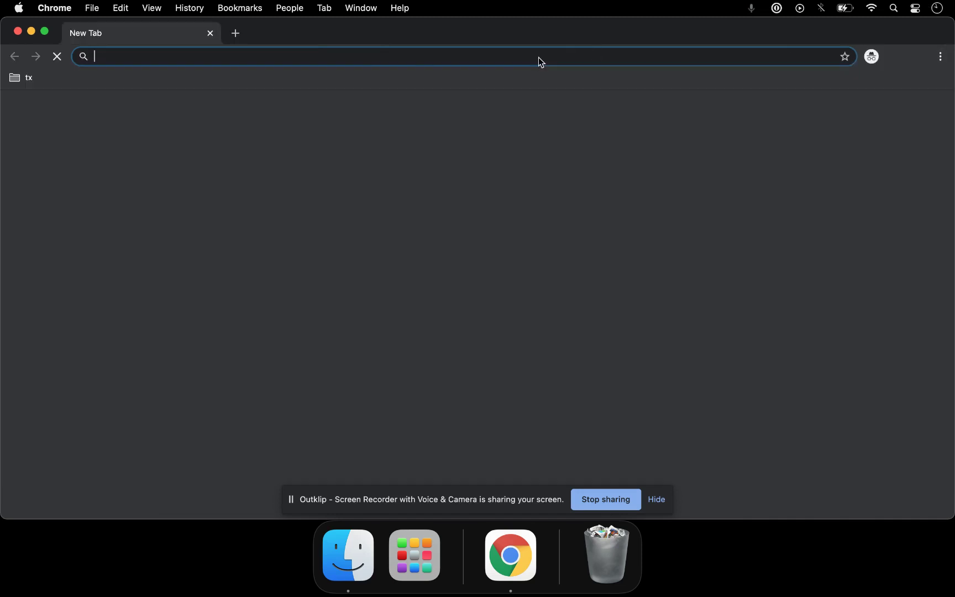
pyautogui.press('super+v')
pyautogui.press('Return')
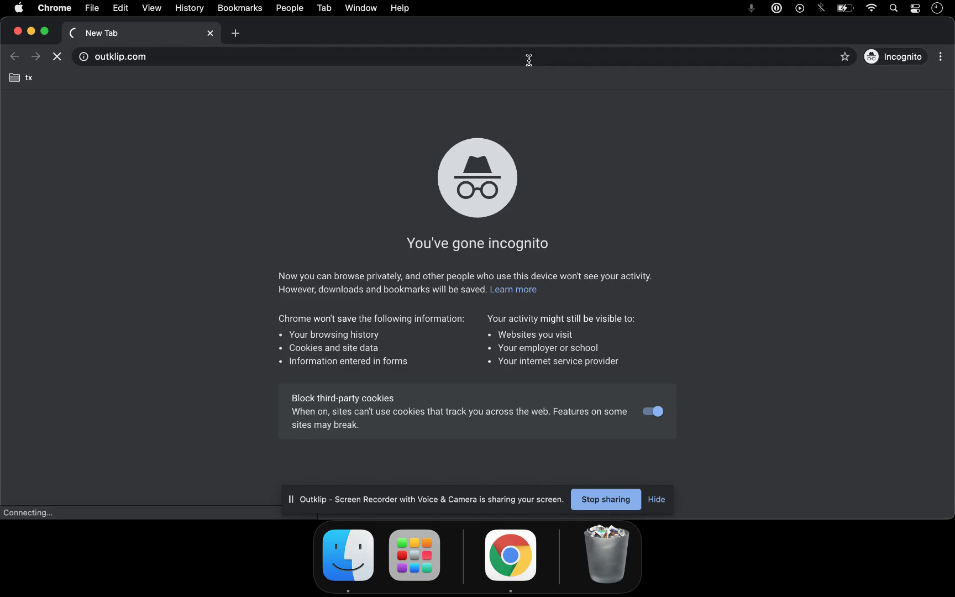